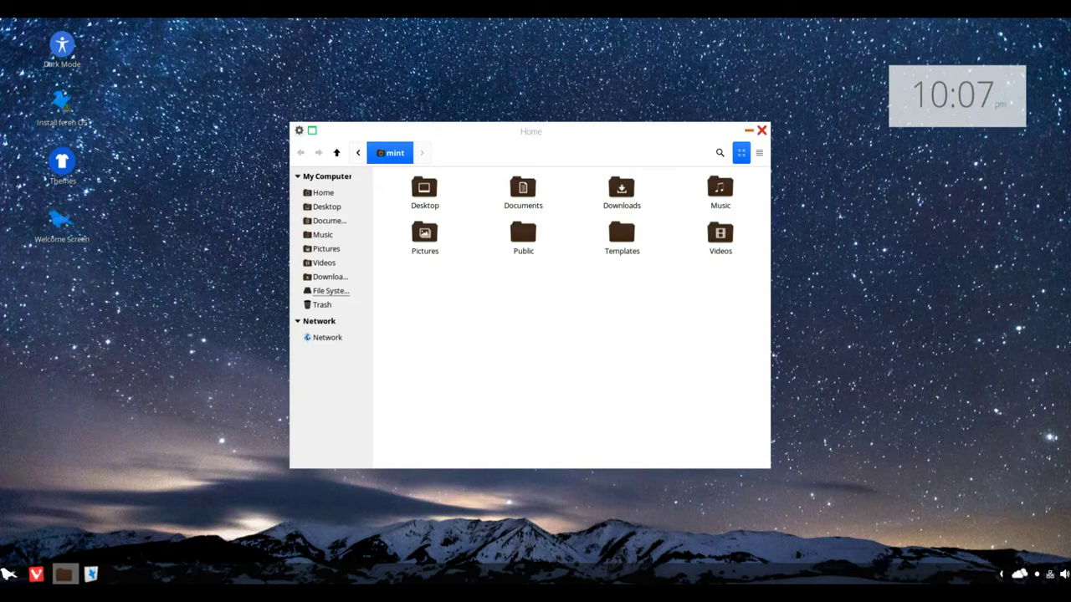
Close the Home folder window, and briefly view the Documents folder before closing it too.
left_click(298, 130)
left_click(761, 130)
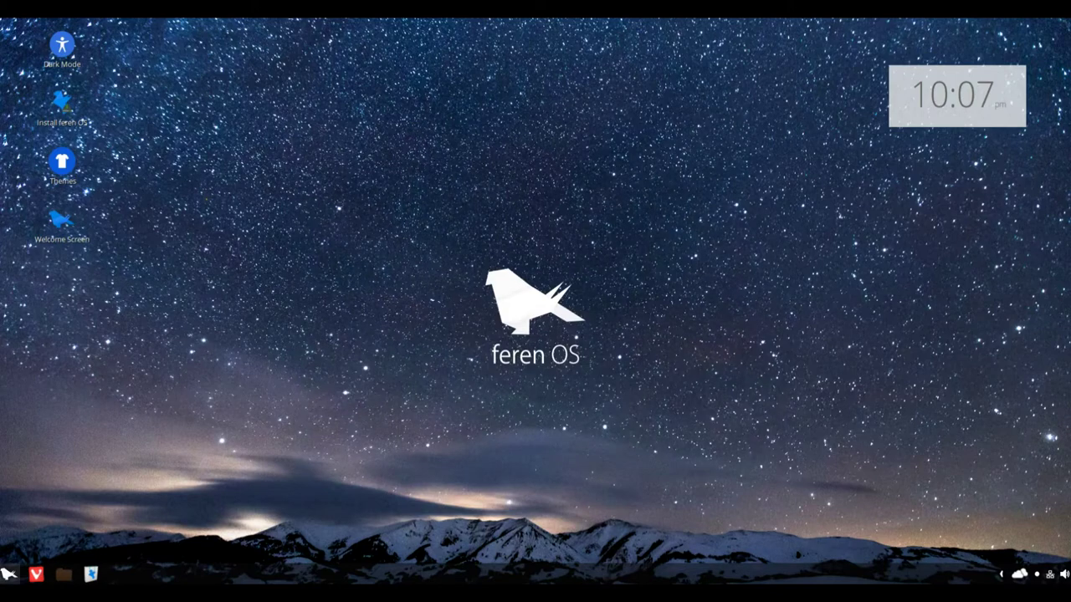
key("super")
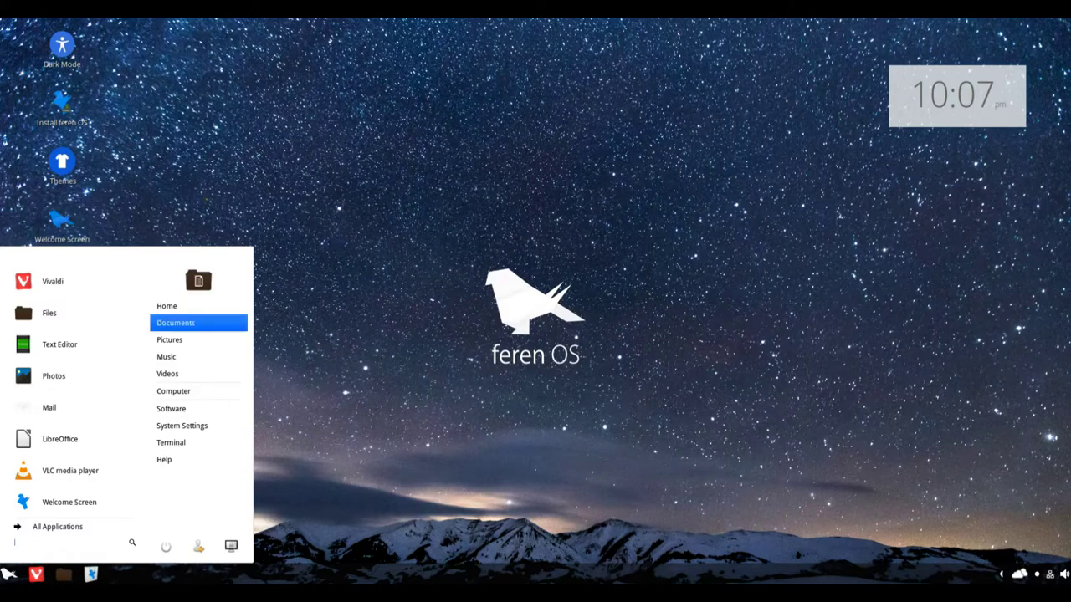
key("Return")
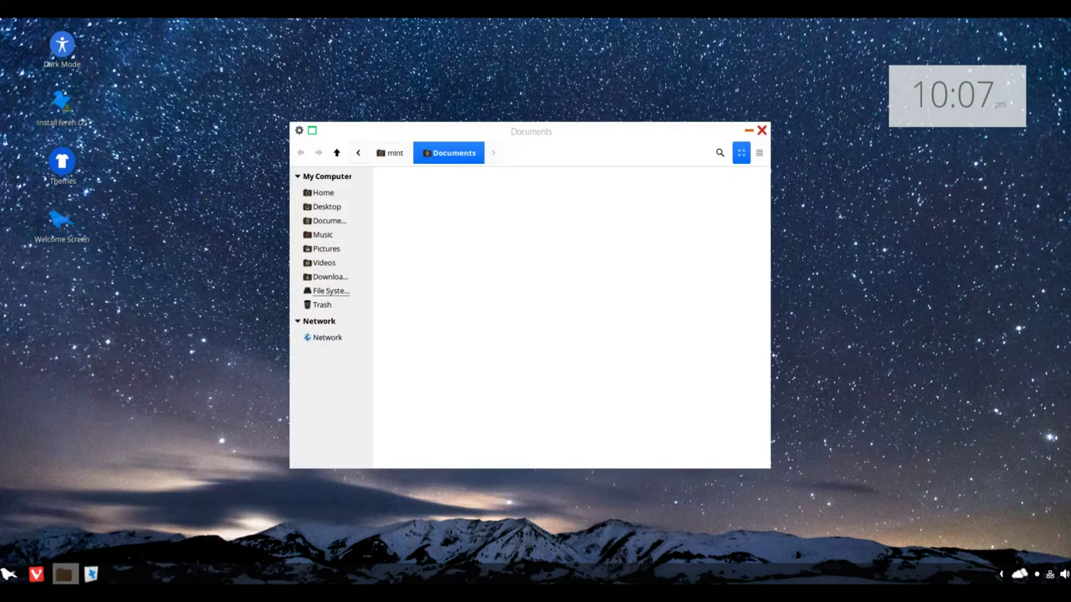
key("alt+F4")
Open the Computer location to view its drives, and close the window.
key("super")
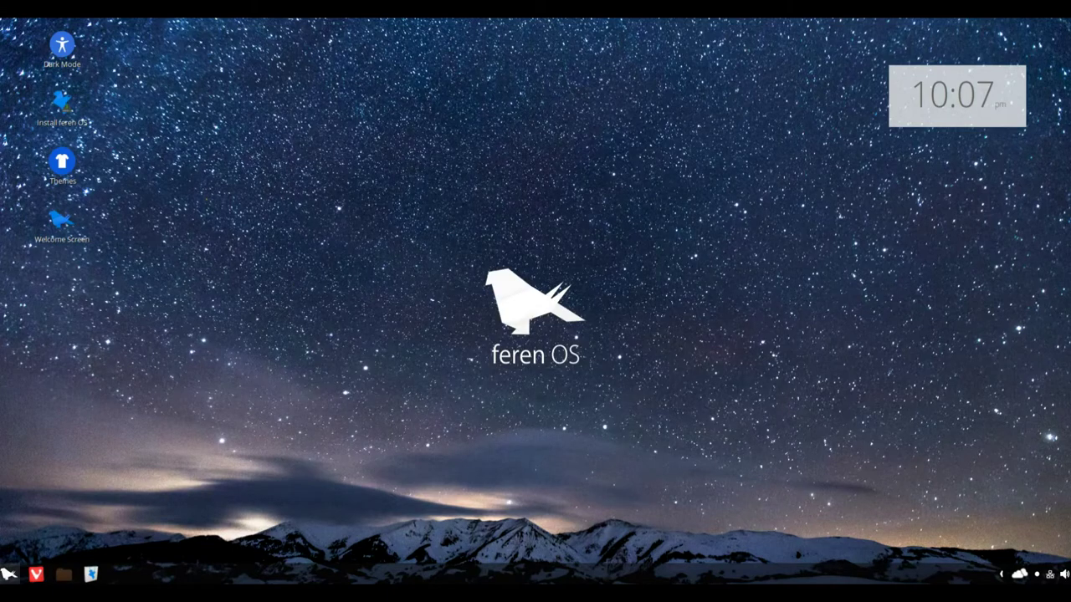
key("Up")
key("Up")
key("Up")
key("Right")
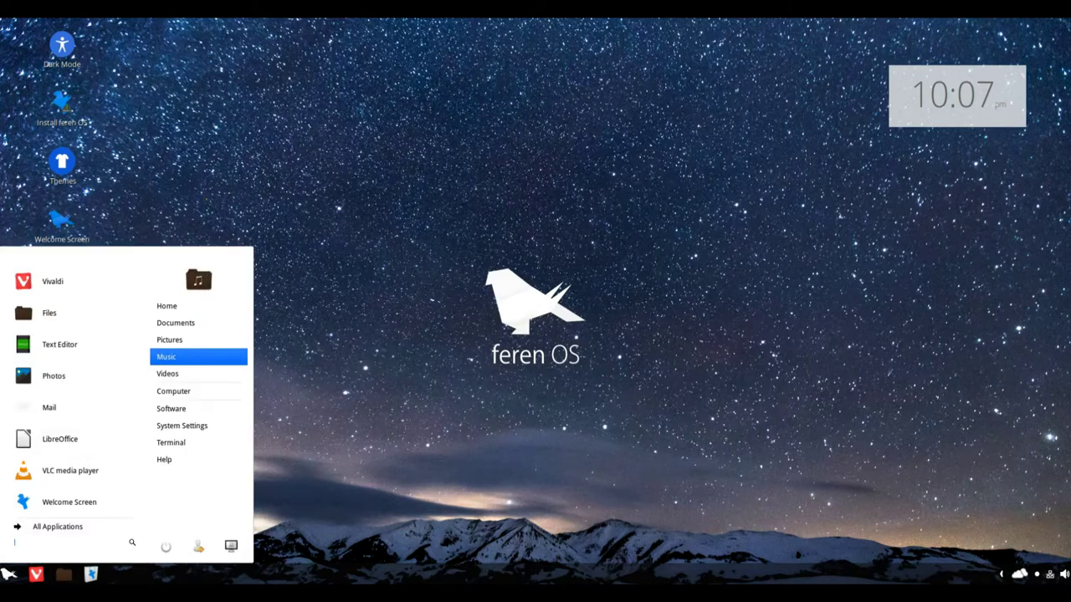
key("Down")
key("Down")
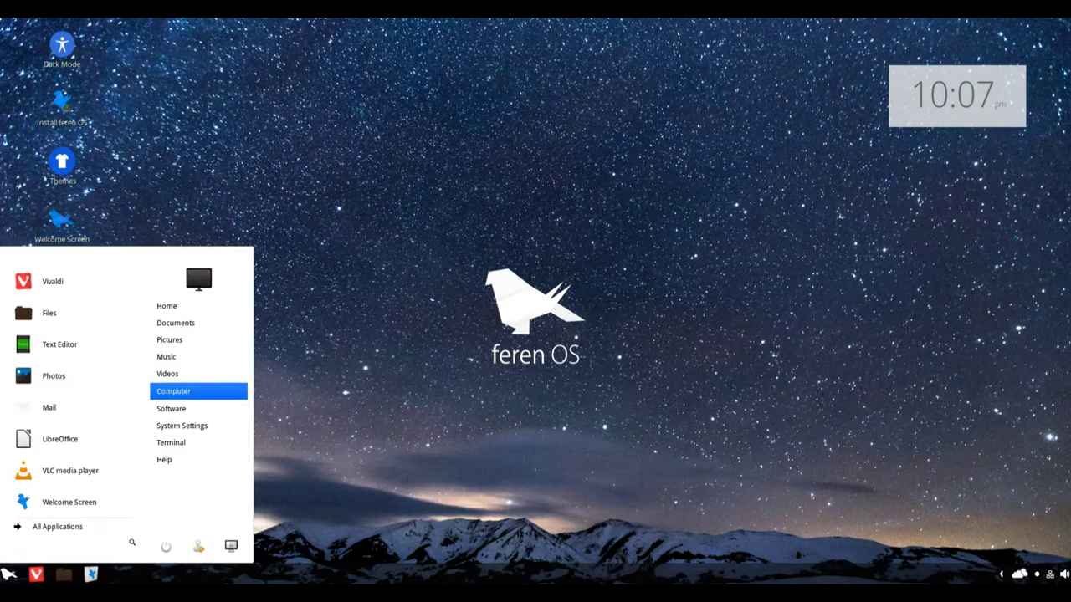
key("Return")
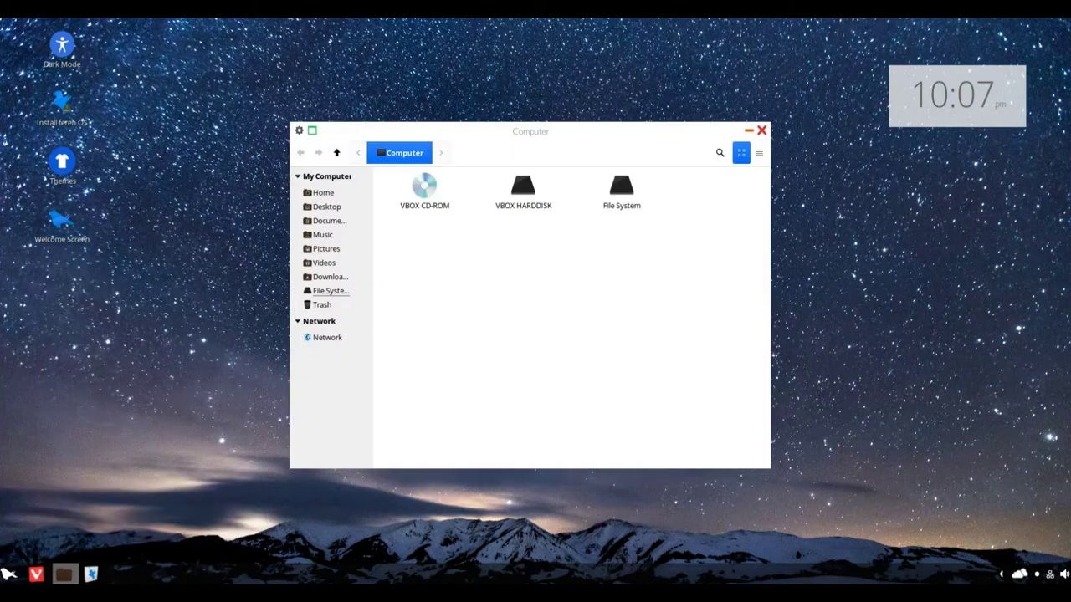
key("alt+F4")
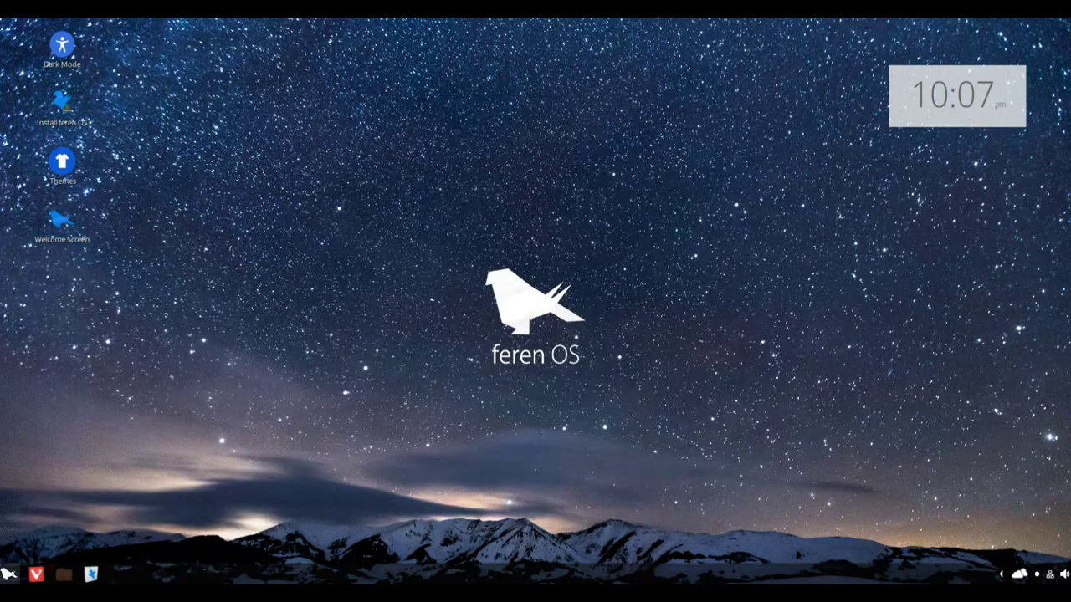
Launch the Software Manager.
key("super")
key("Up")
key("Up")
key("Up")
key("Right")
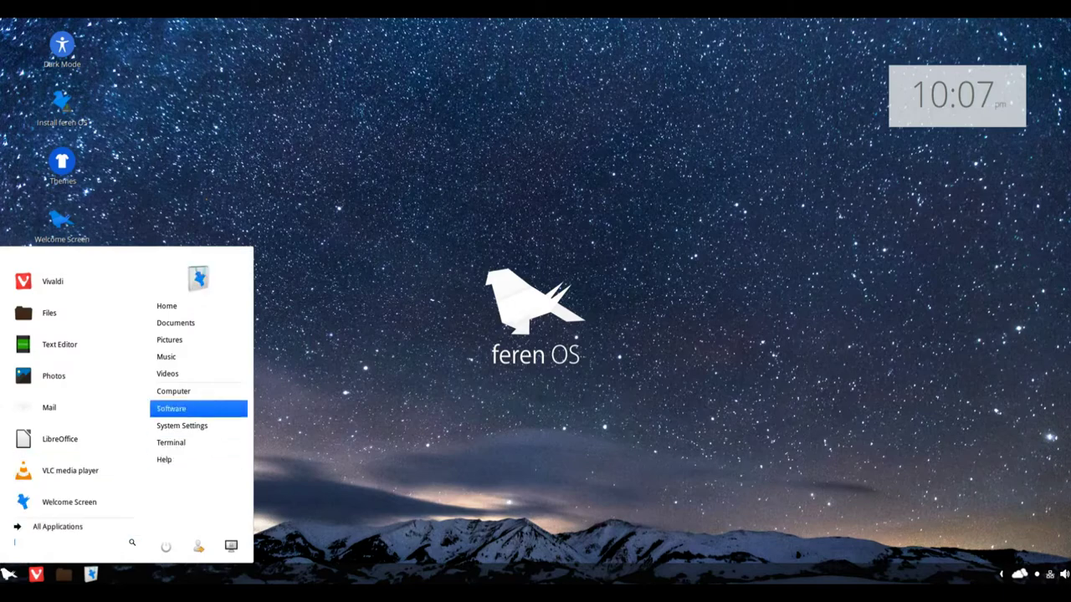
key("Return")
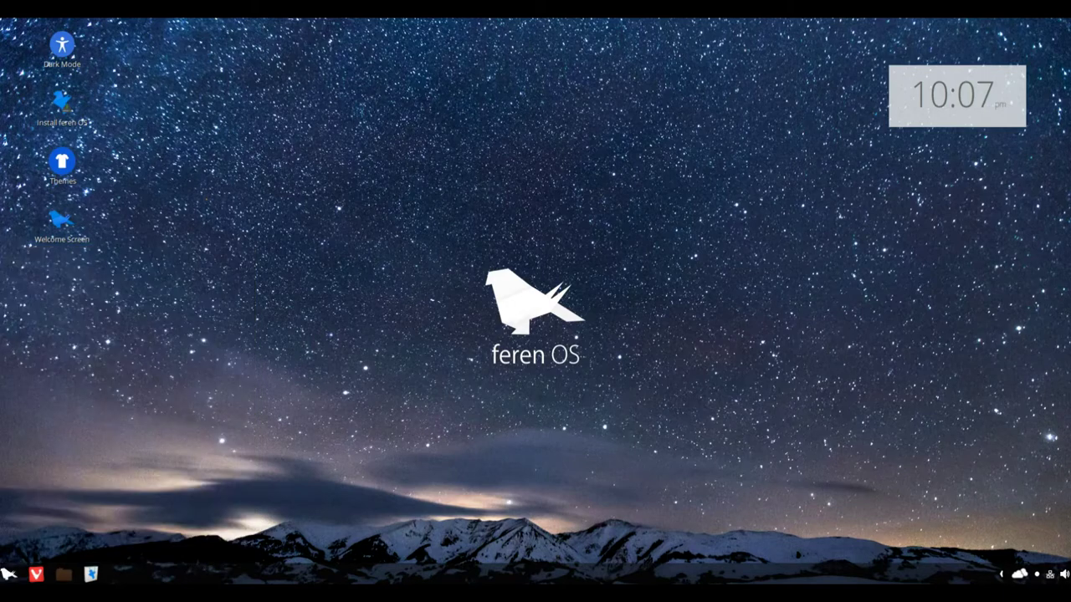
Open System Settings alongside the Software Manager.
key("super")
key("Up")
key("Up")
key("Up")
key("Right")
key("Down")
key("Return")
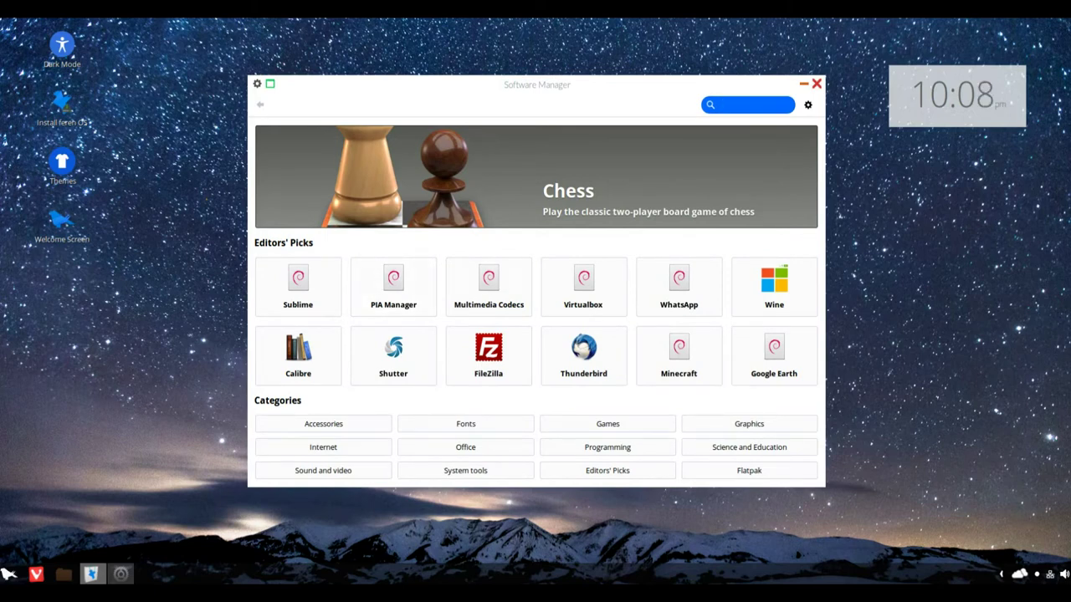
View the Software Manager's About information, and close both the dialog and the Software Manager.
left_click(807, 104)
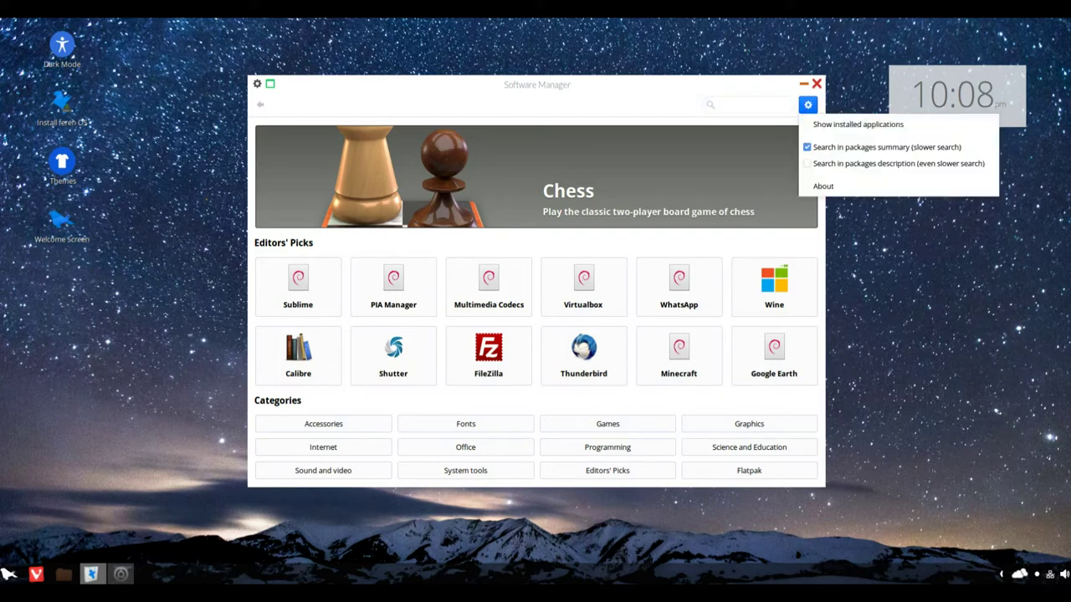
left_click(824, 186)
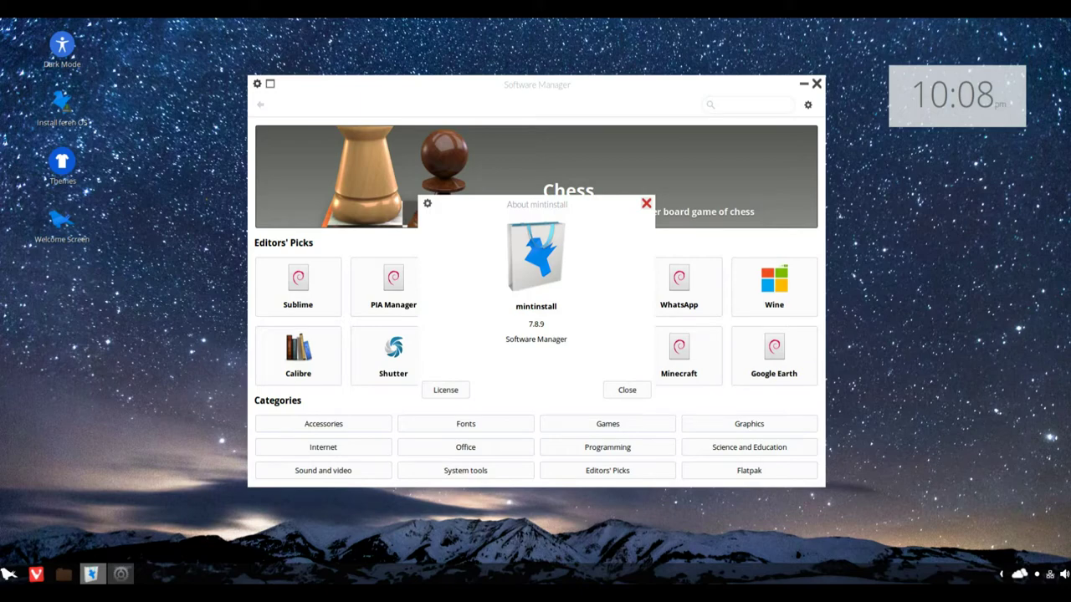
left_click(646, 203)
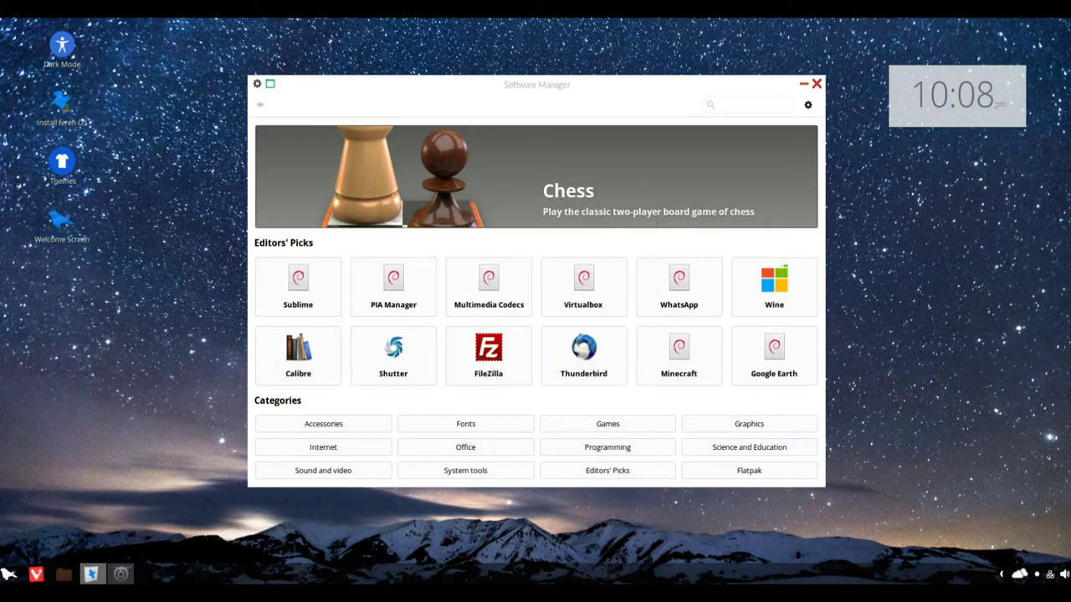
left_click(817, 83)
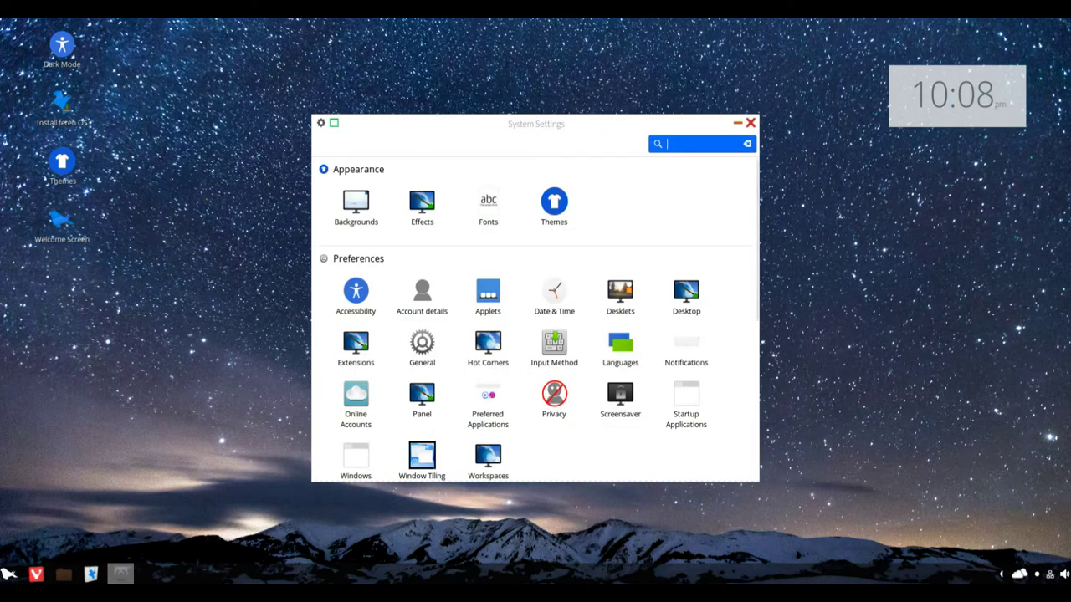
Set the desktop background to the Unsplash 7 hot-air balloon image from the Platinum collection, and return to the settings overview.
left_click(355, 205)
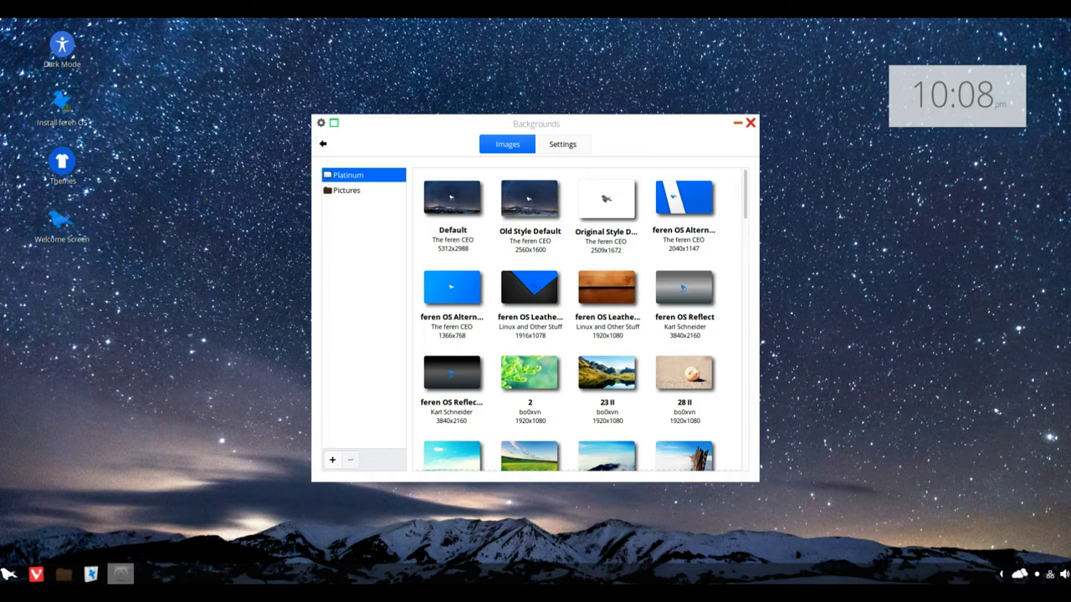
scroll(582, 318, "down", 3)
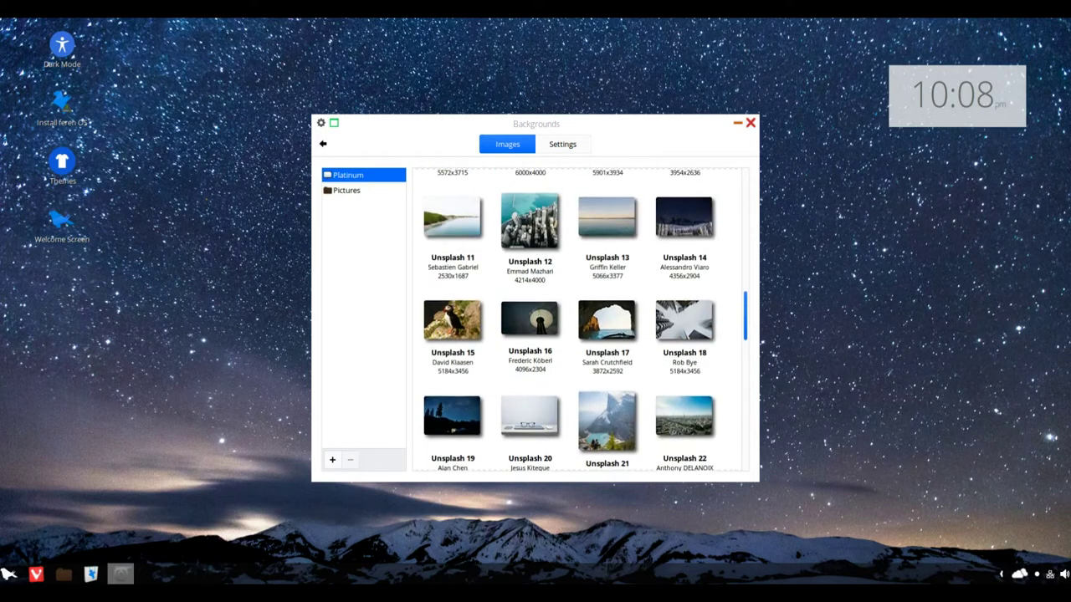
scroll(569, 318, "up", 1)
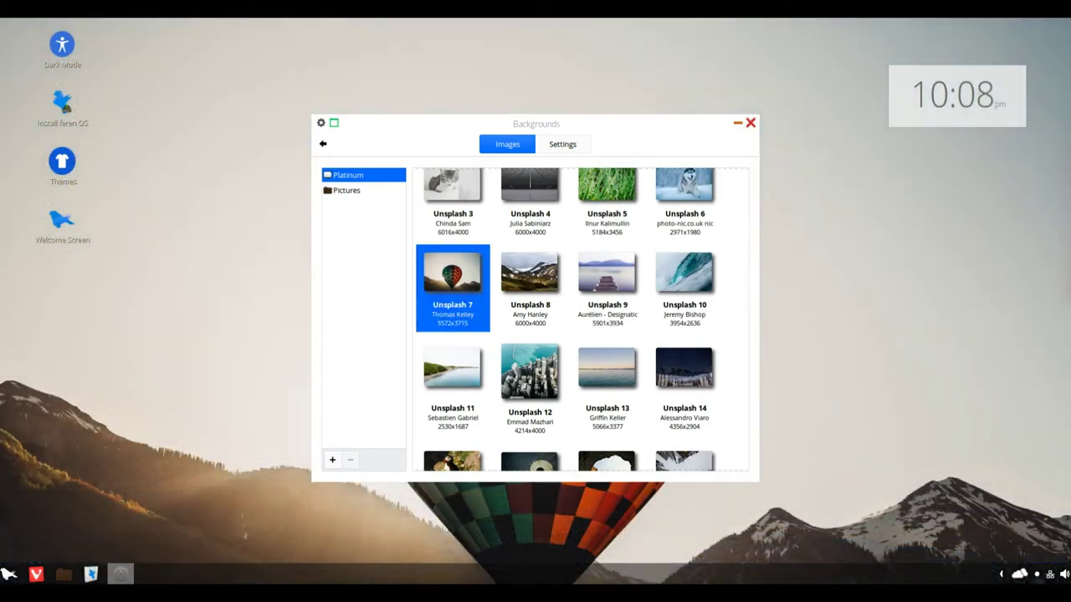
left_click(323, 144)
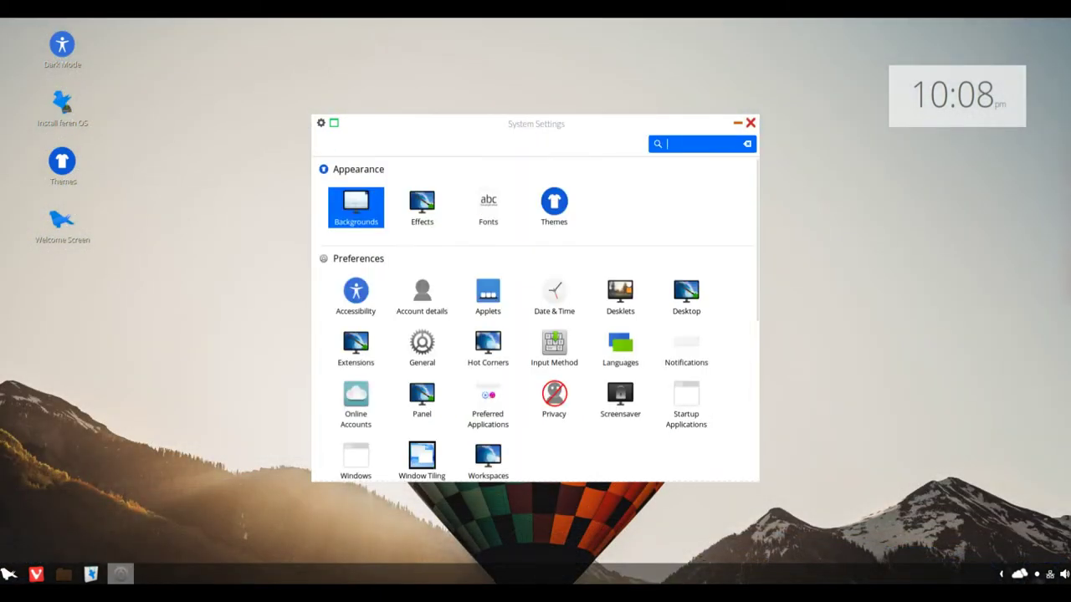
Review the Effects settings, including the effects style choices and the window effect customization, and return to the settings overview.
left_click(421, 208)
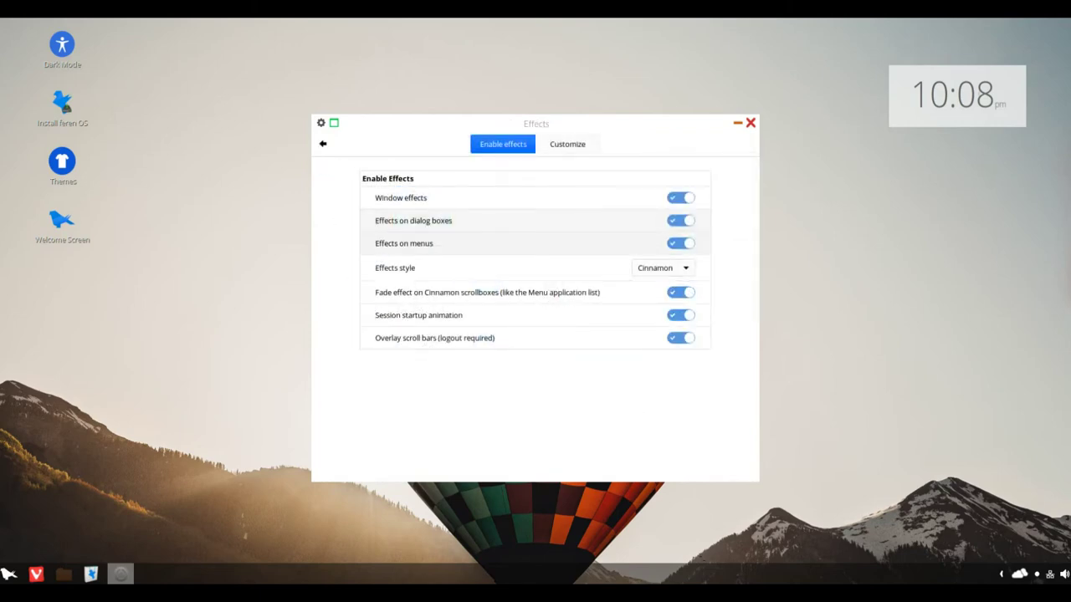
left_click(662, 268)
key("Escape")
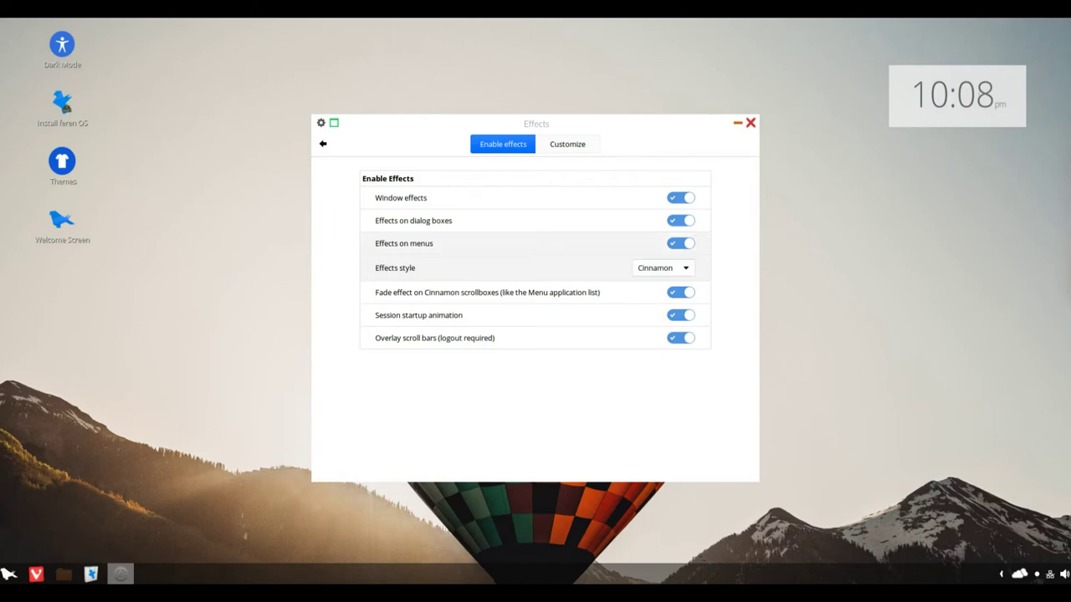
left_click(568, 144)
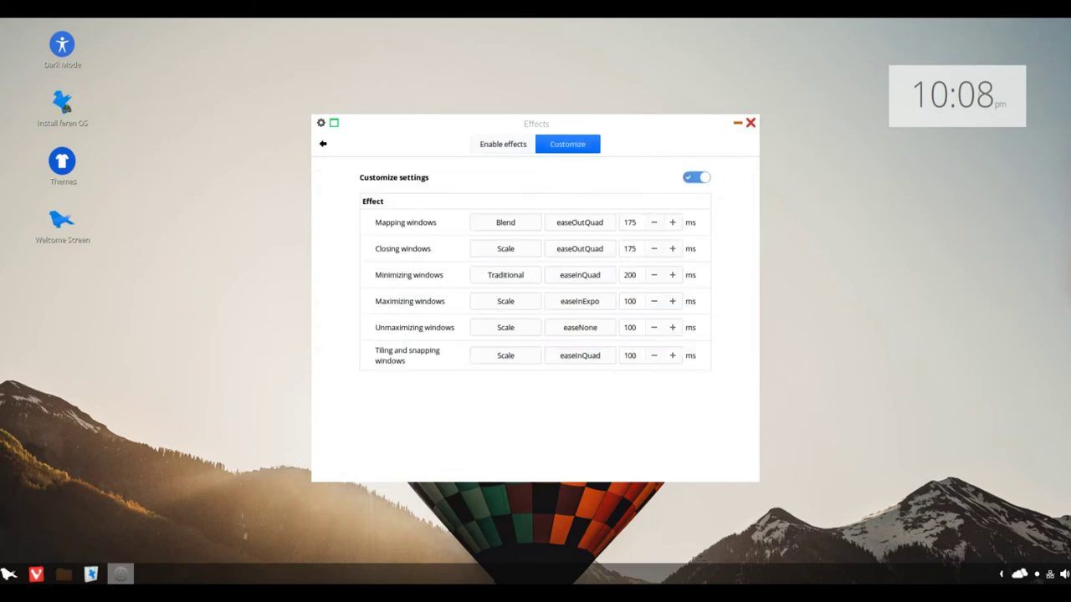
left_click(502, 144)
left_click(323, 144)
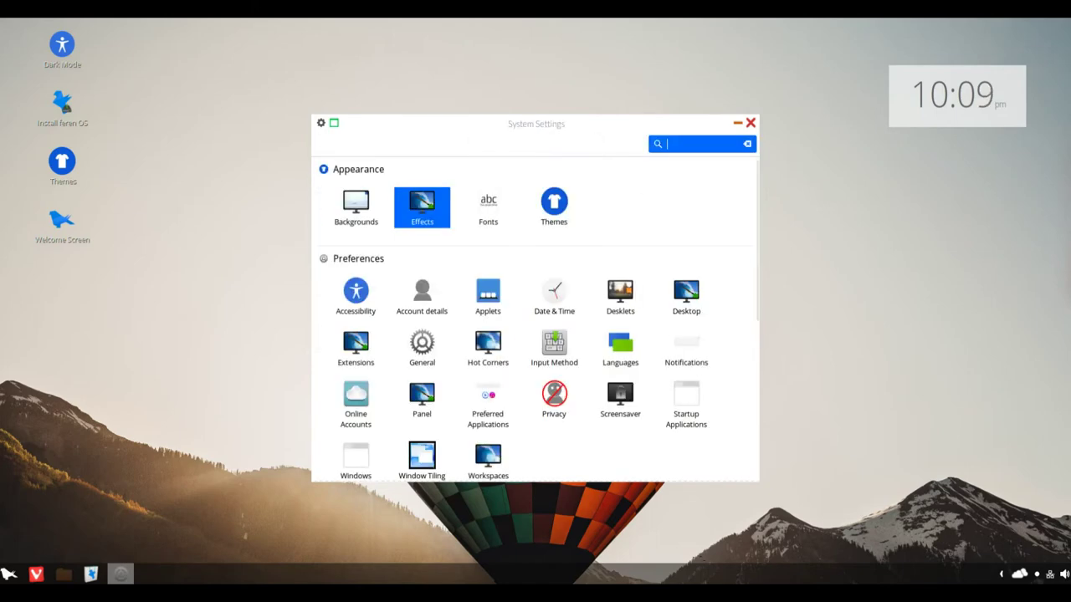
Review the Themes settings, including Mix n' Match and Add/Remove, declining the cache update and returning to the settings overview.
left_click(553, 208)
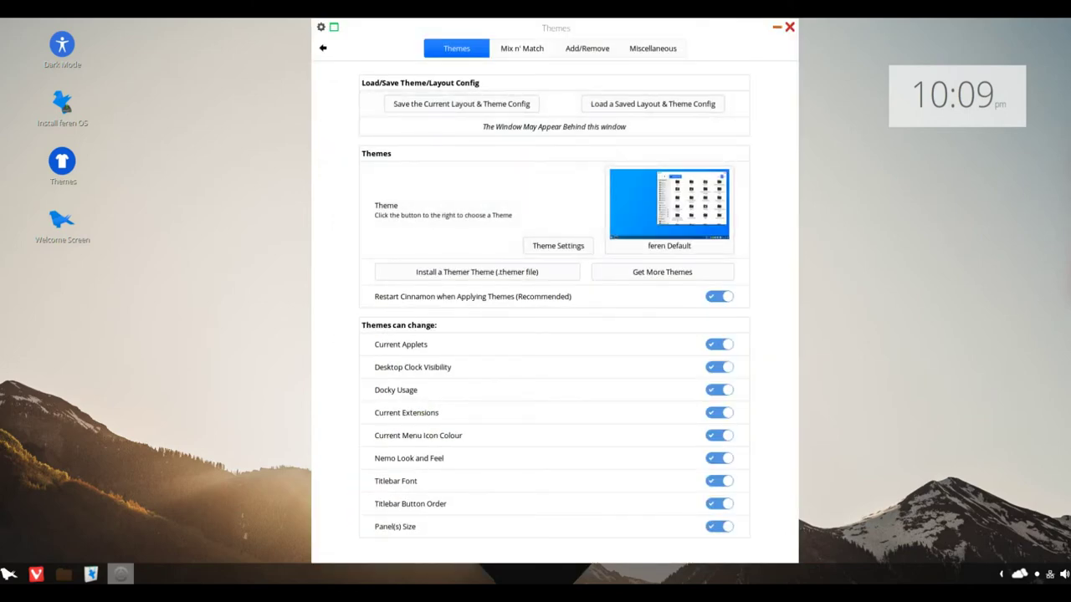
left_click(522, 48)
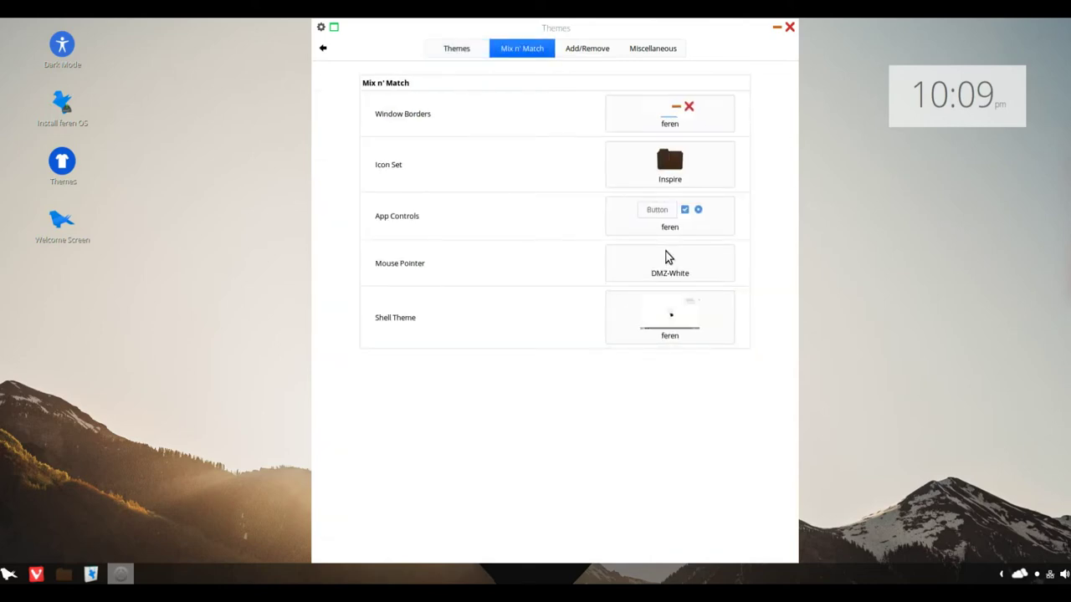
left_click(587, 48)
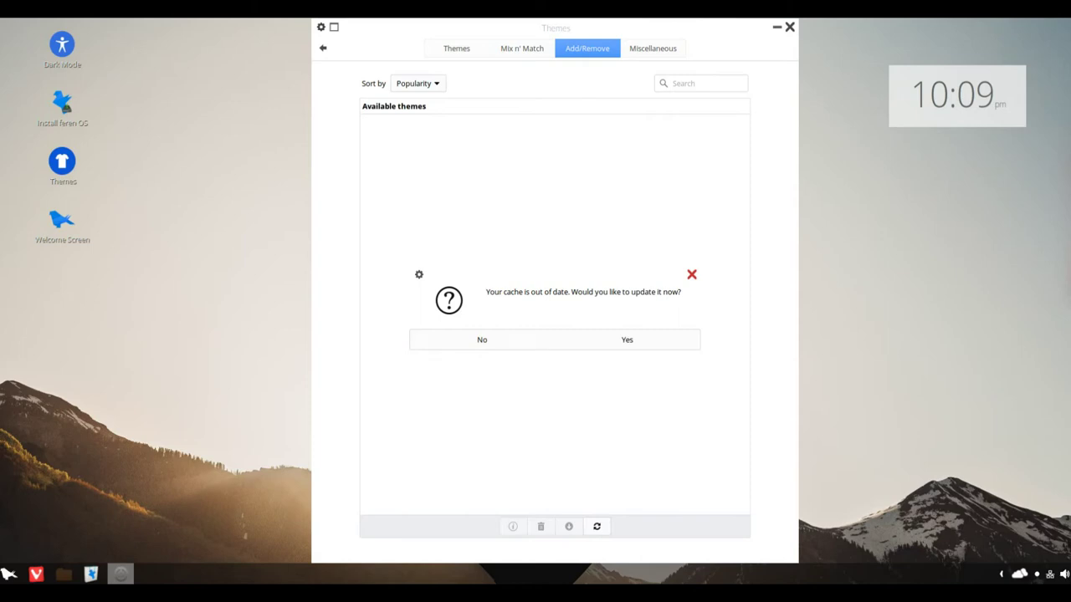
key("Escape")
key("Escape")
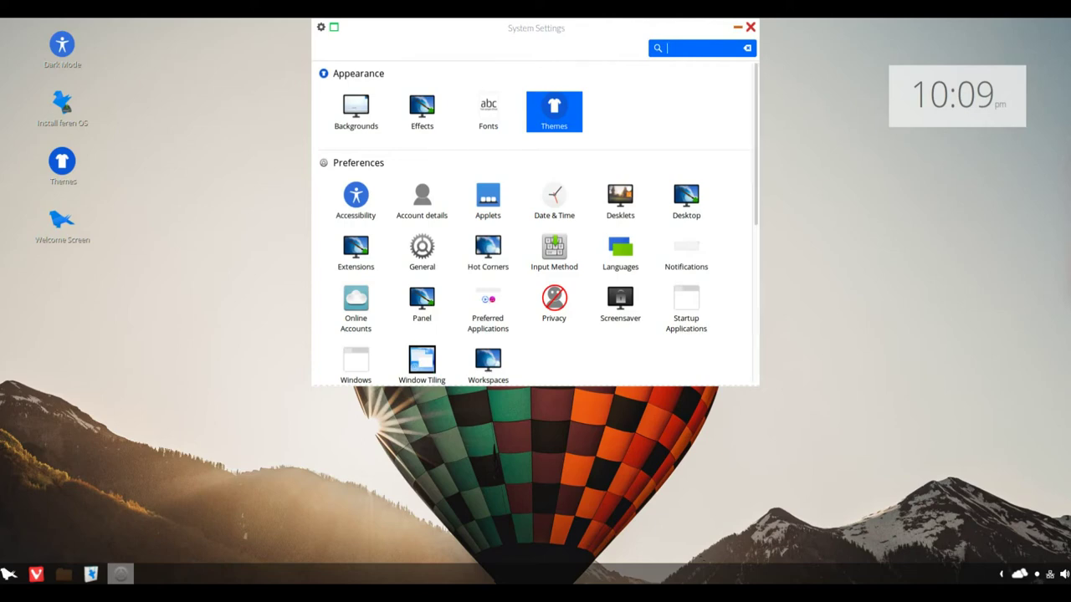
Launch the Driver Manager from the Administration settings, and close the System Settings window.
scroll(535, 222, "down", 2)
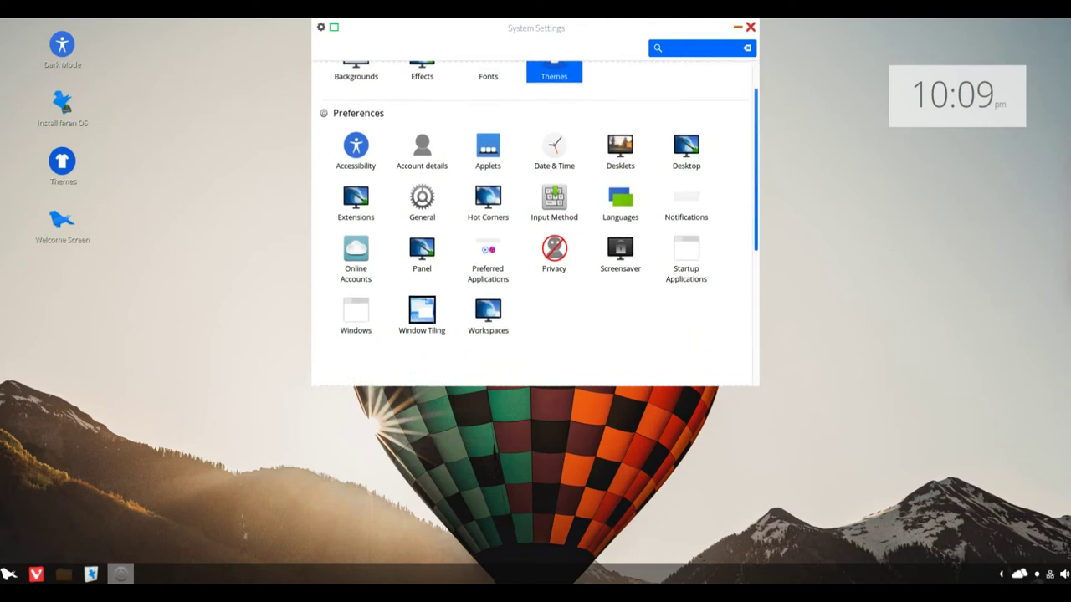
scroll(552, 226, "down", 4)
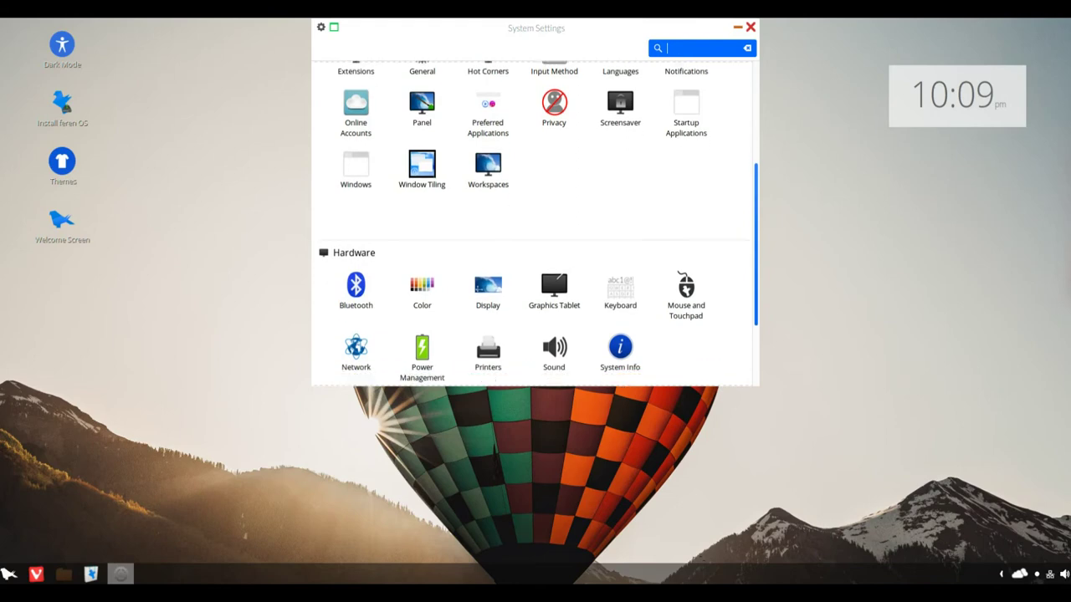
scroll(536, 222, "down", 2)
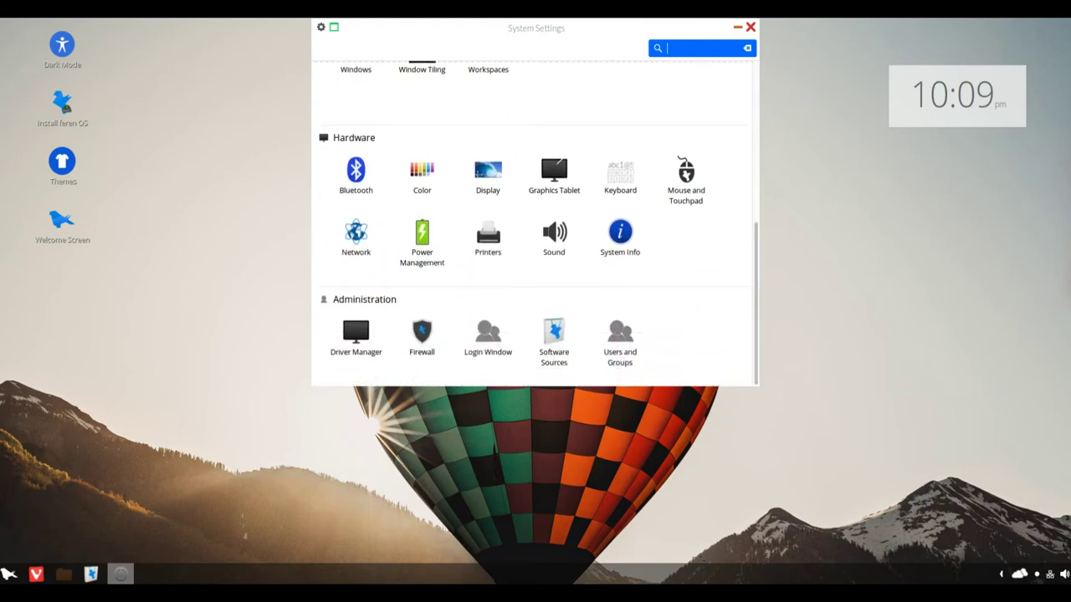
left_click(355, 338)
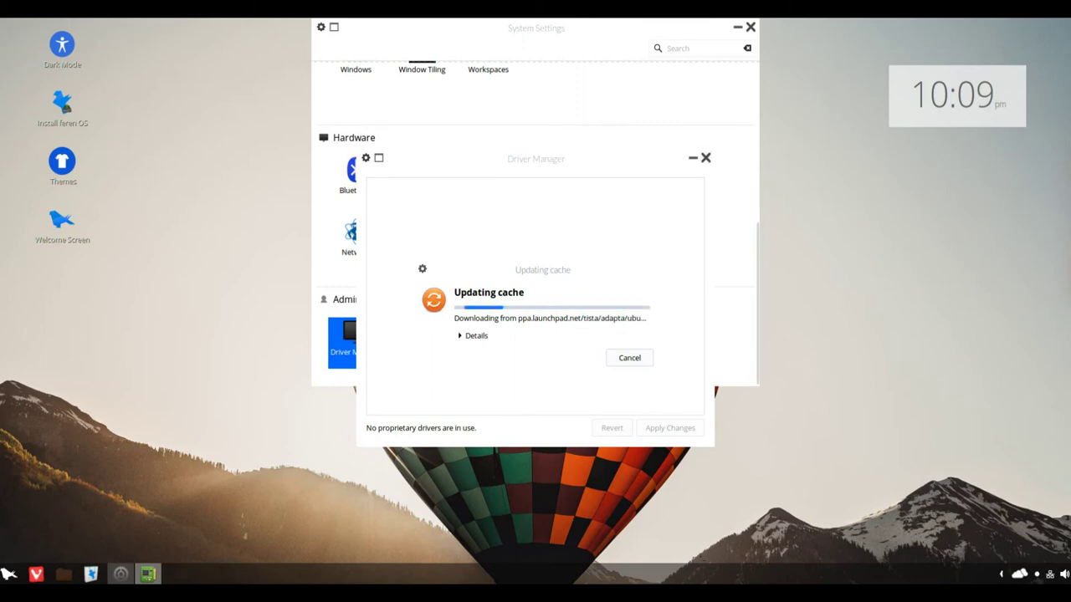
left_click(751, 26)
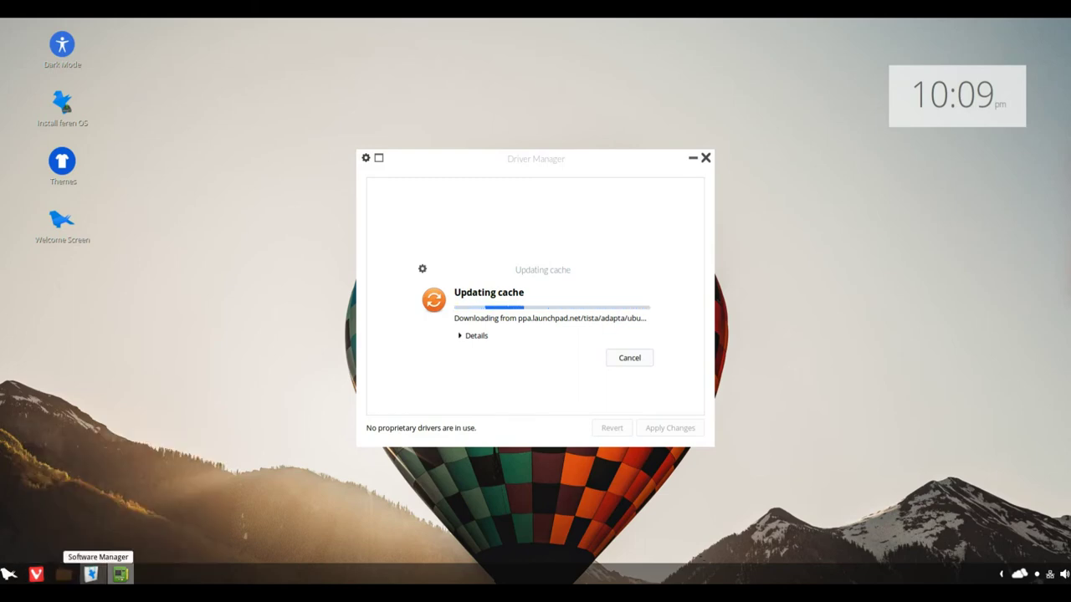
Set the desktop icon size to Smaller.
right_click(186, 289)
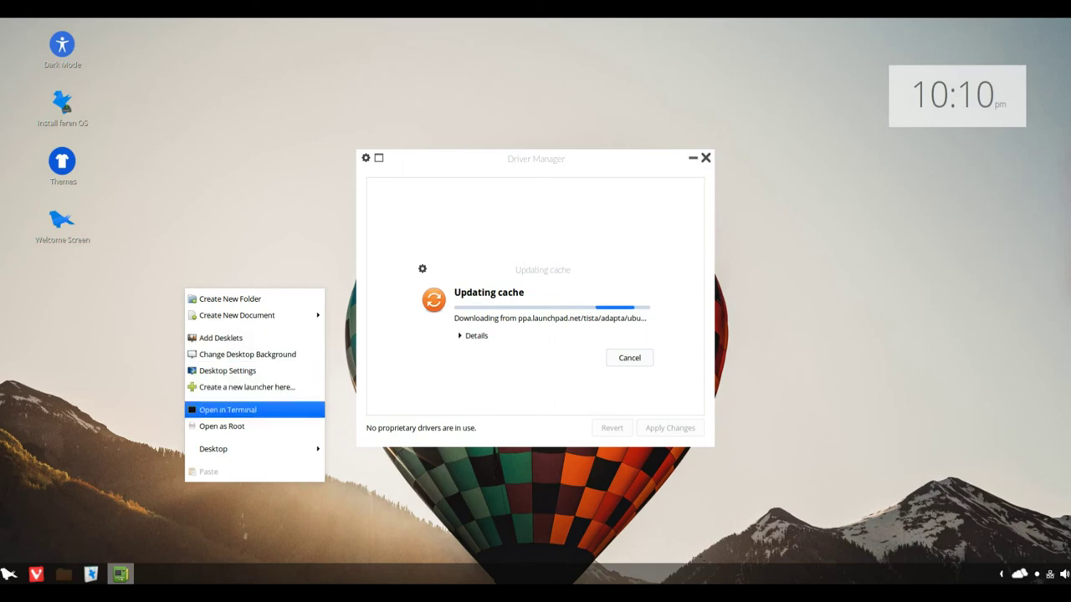
mouse_move(217, 448)
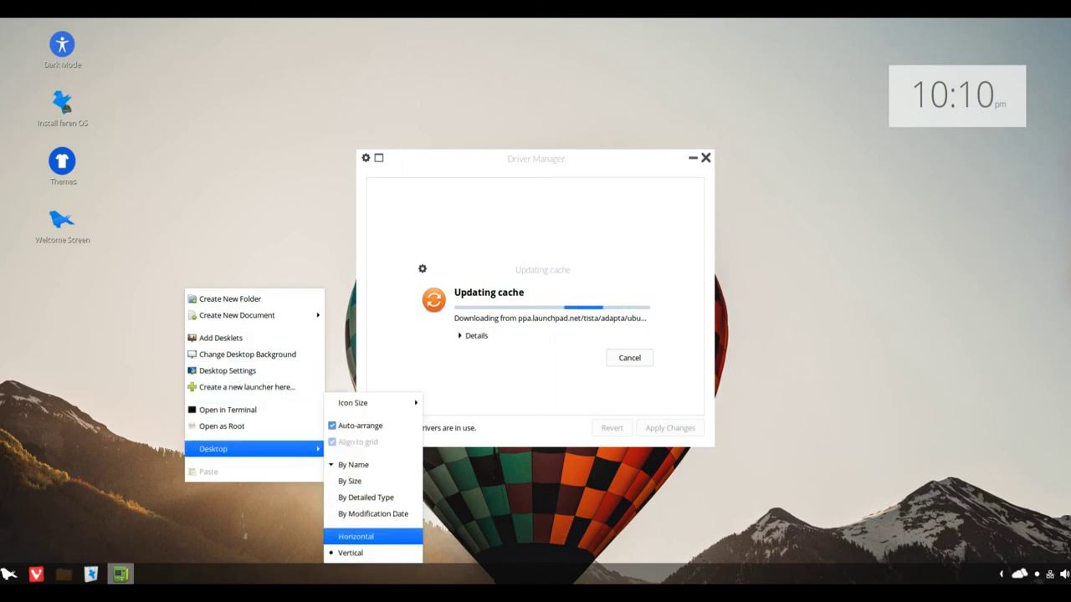
mouse_move(359, 402)
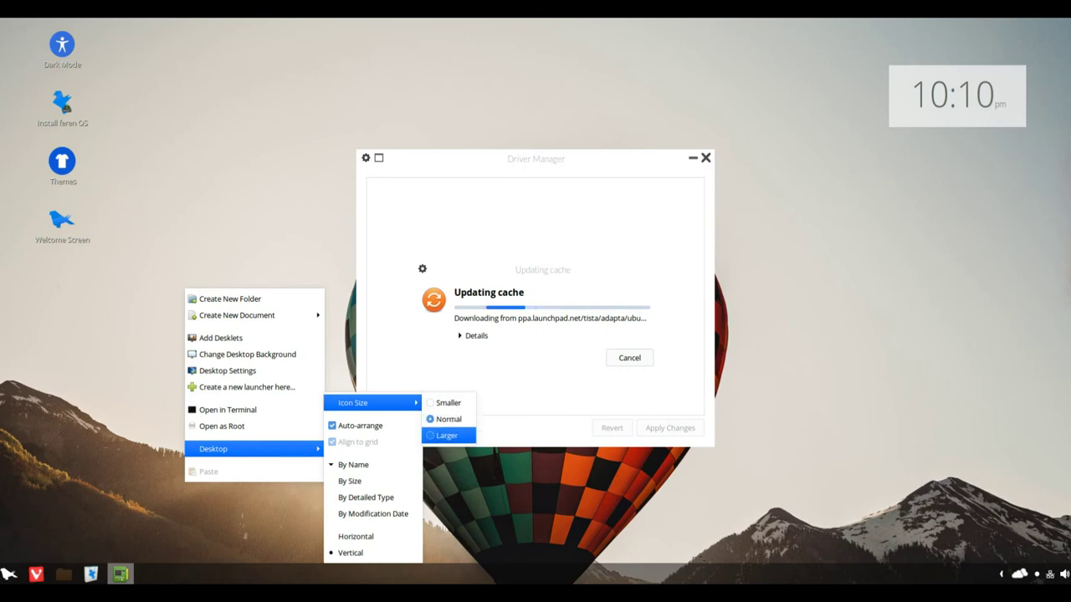
left_click(448, 403)
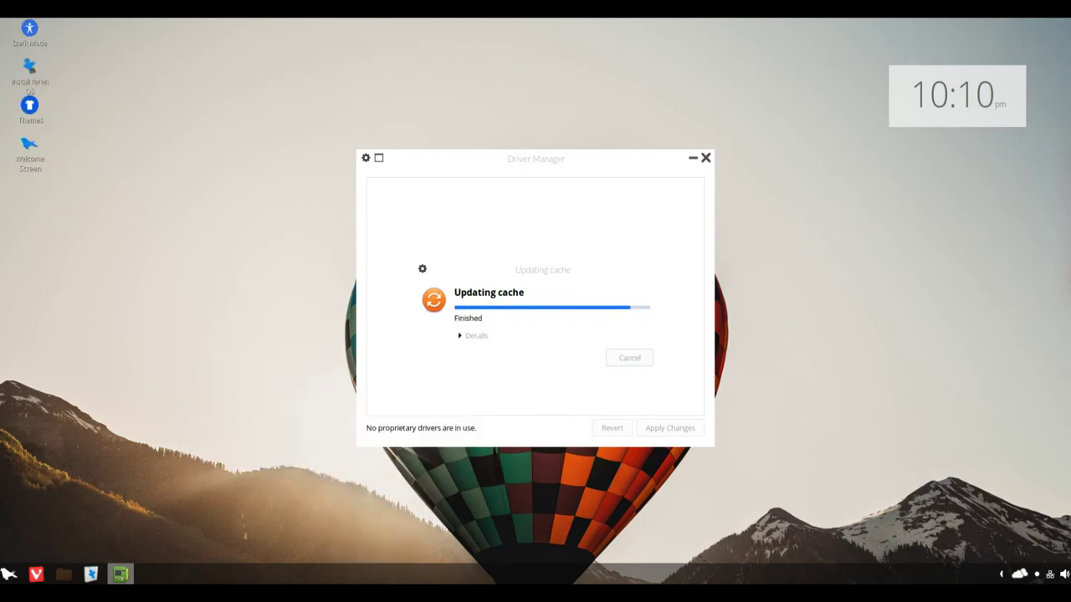
Set the desktop icon size to Larger.
right_click(174, 181)
mouse_move(243, 339)
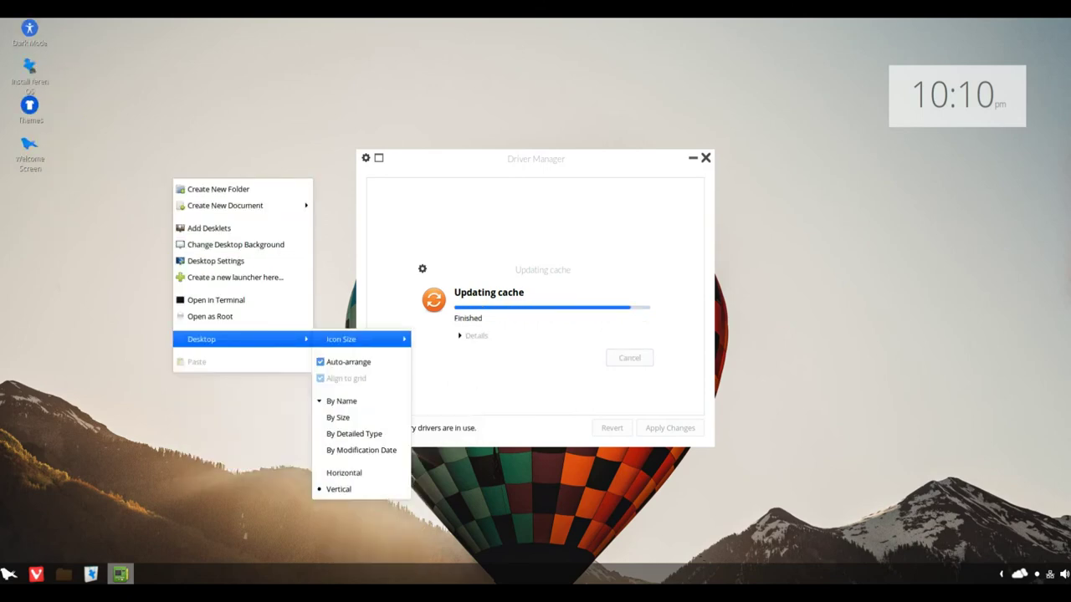
mouse_move(360, 339)
left_click(435, 372)
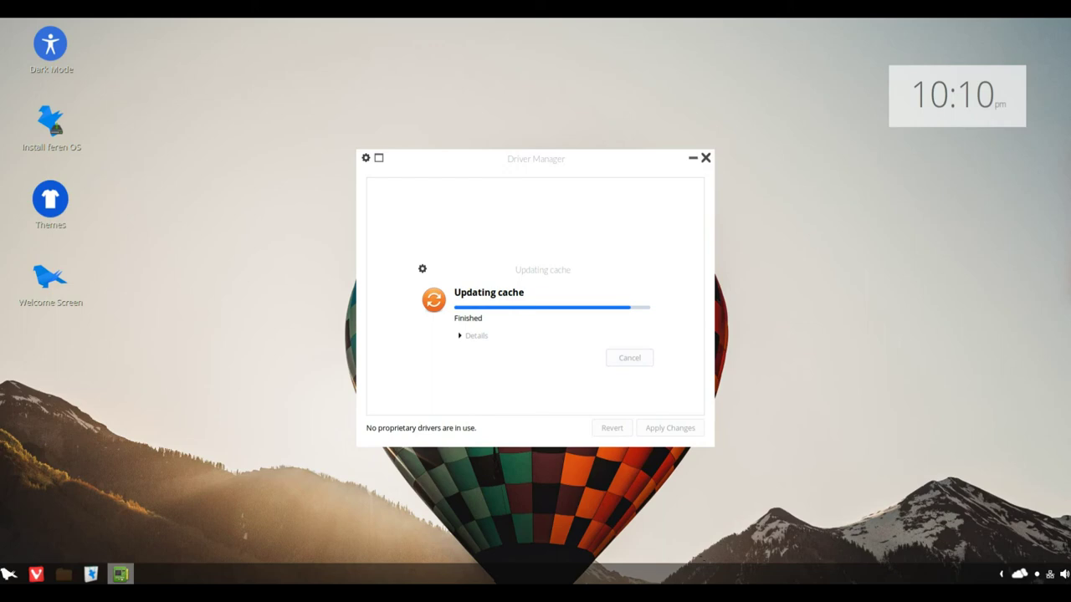
Dismiss the repository download error and close the Driver Manager.
right_click(210, 310)
left_click(272, 375)
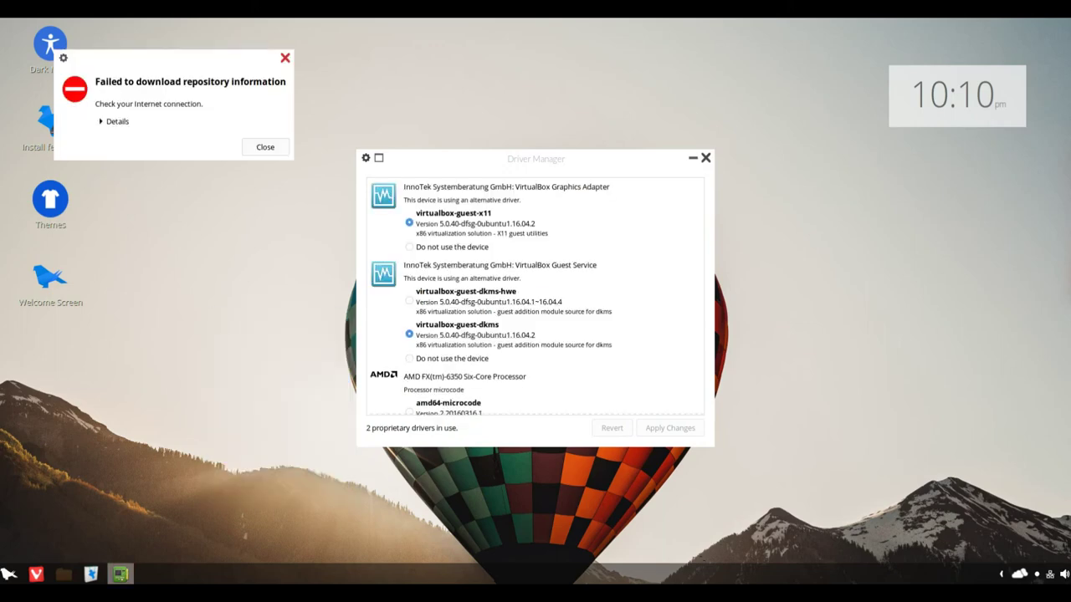
key("Escape")
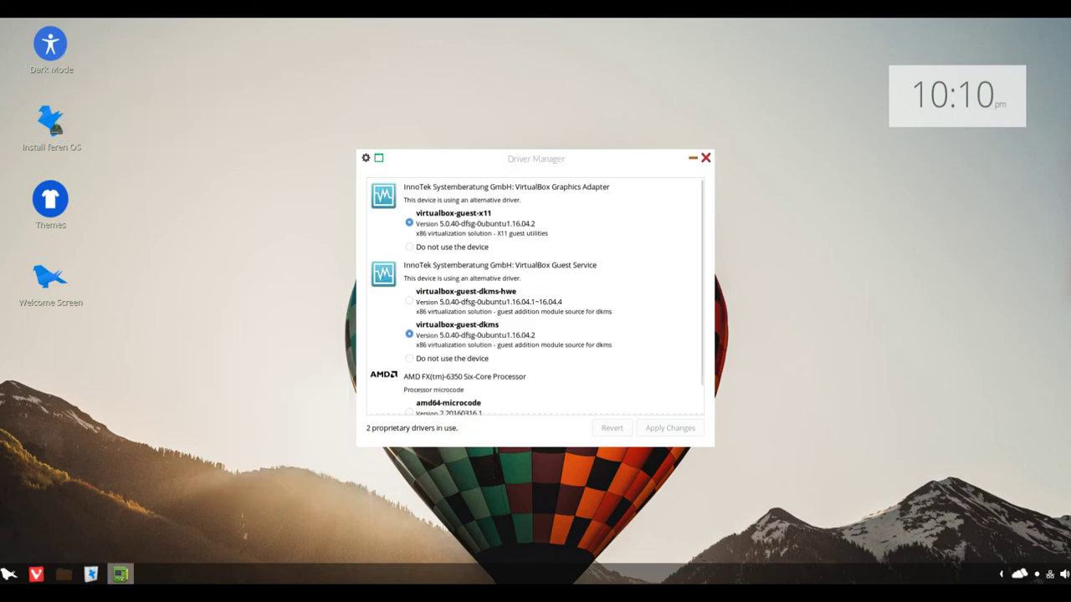
left_click(705, 157)
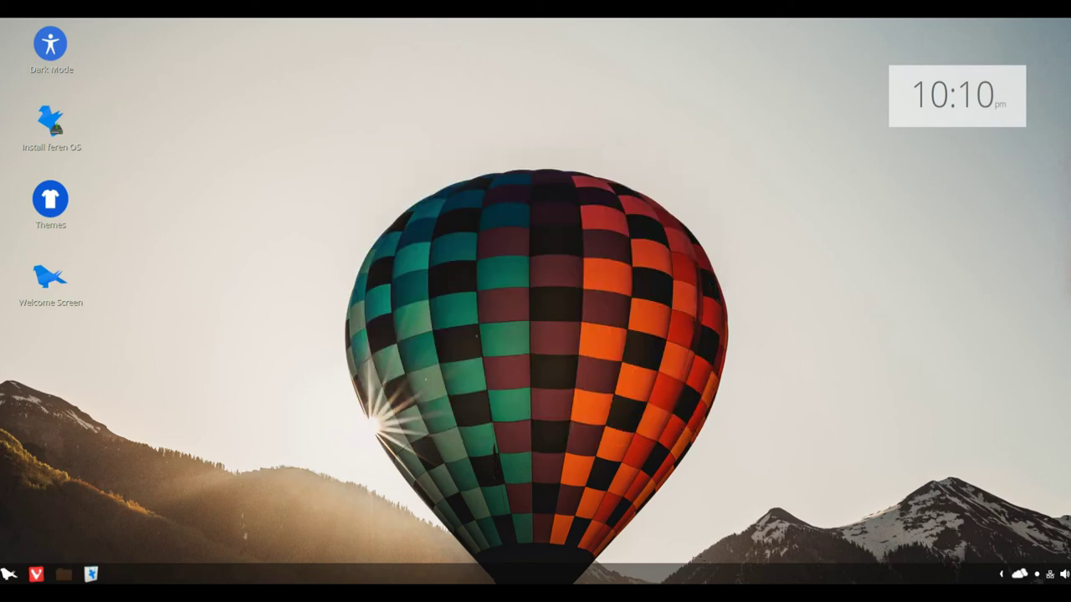
Open a terminal in the Desktop folder, and review GNOME Terminal's version and credits in its About information.
right_click(235, 147)
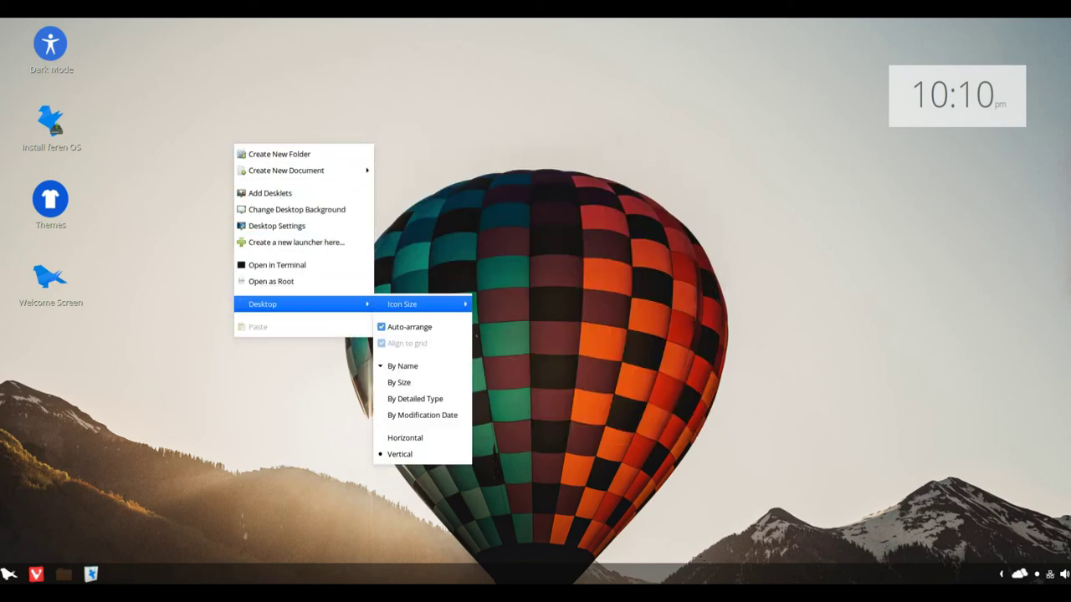
left_click(276, 264)
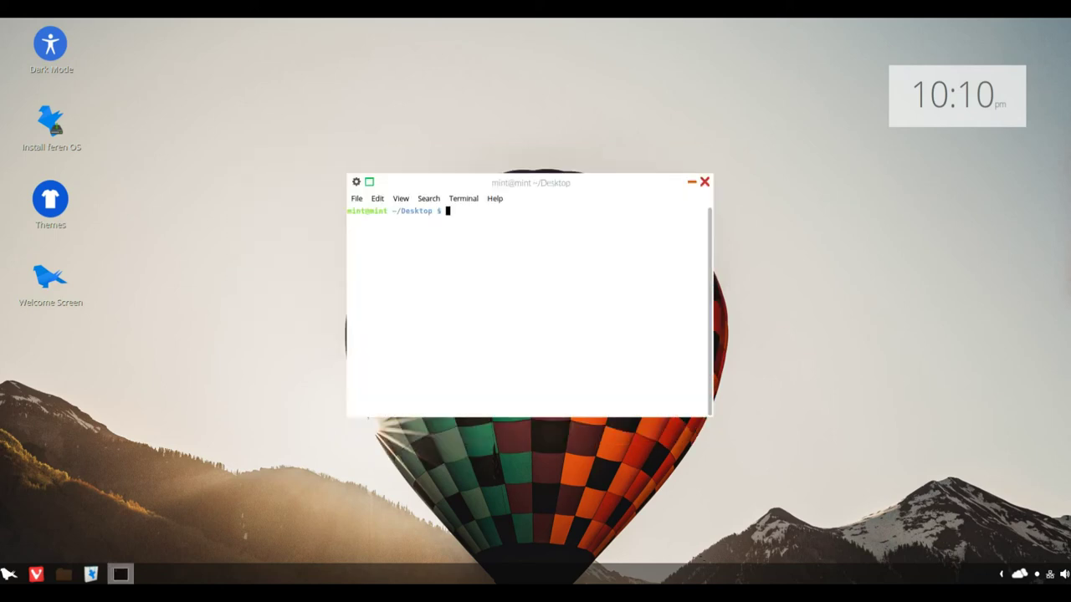
key("alt+h")
key("Down")
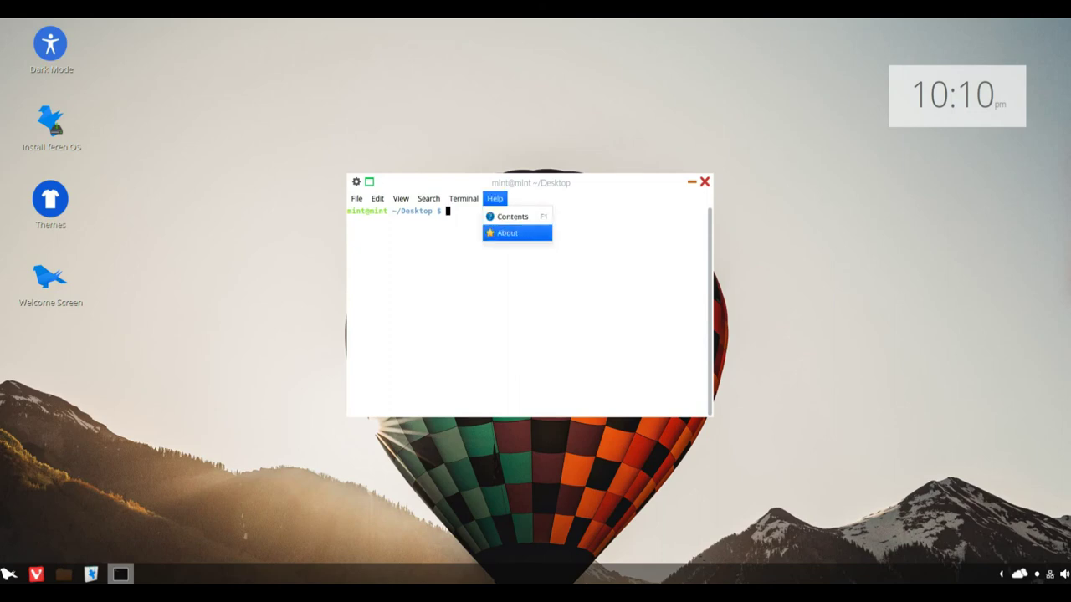
key("Return")
key("shift+Left")
key("shift+Home")
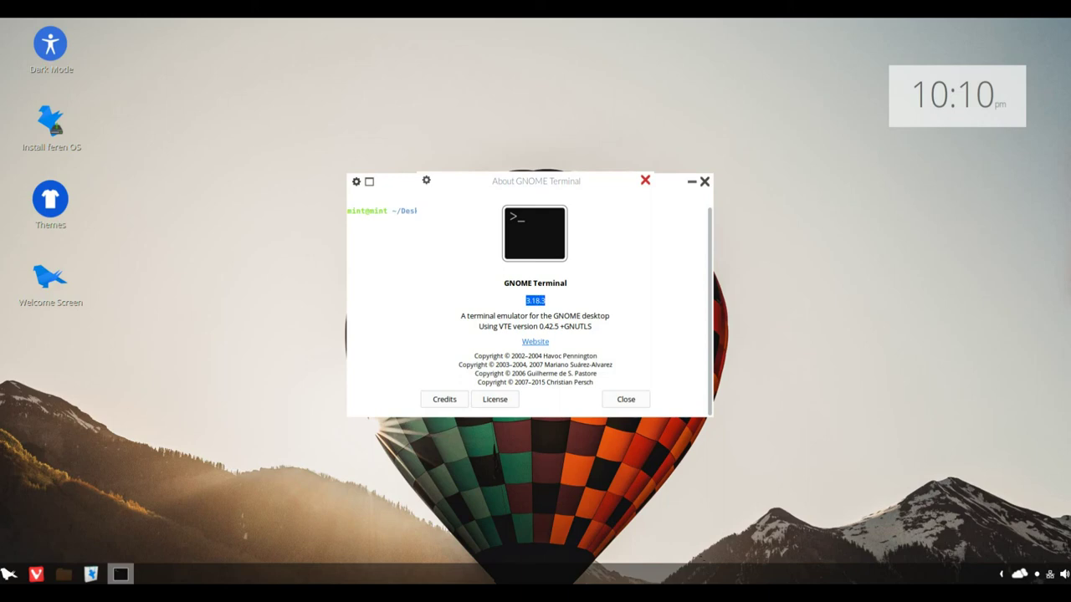
key("alt+c")
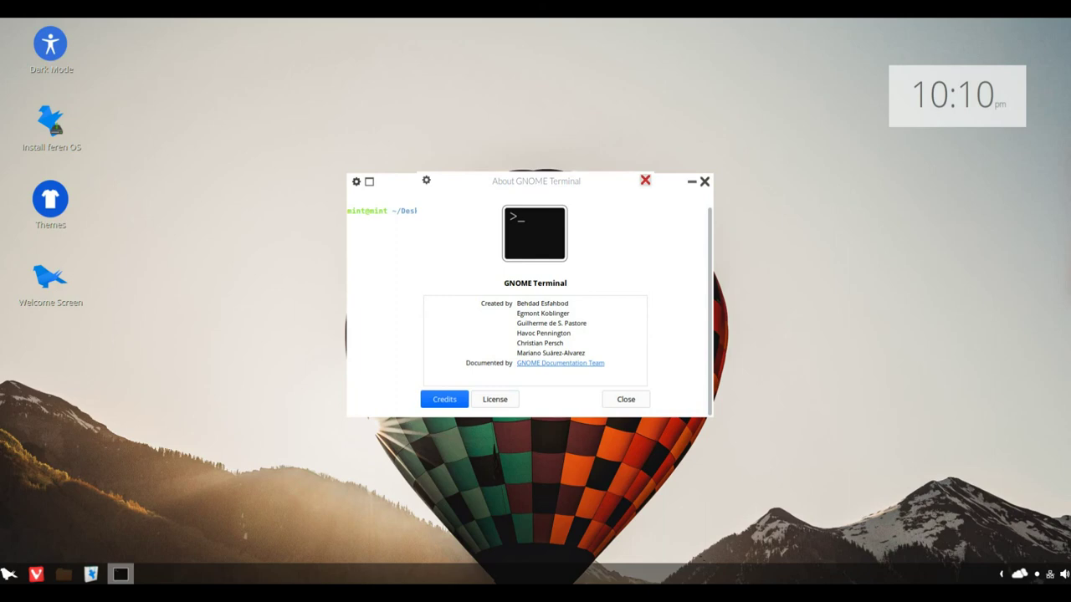
key("Escape")
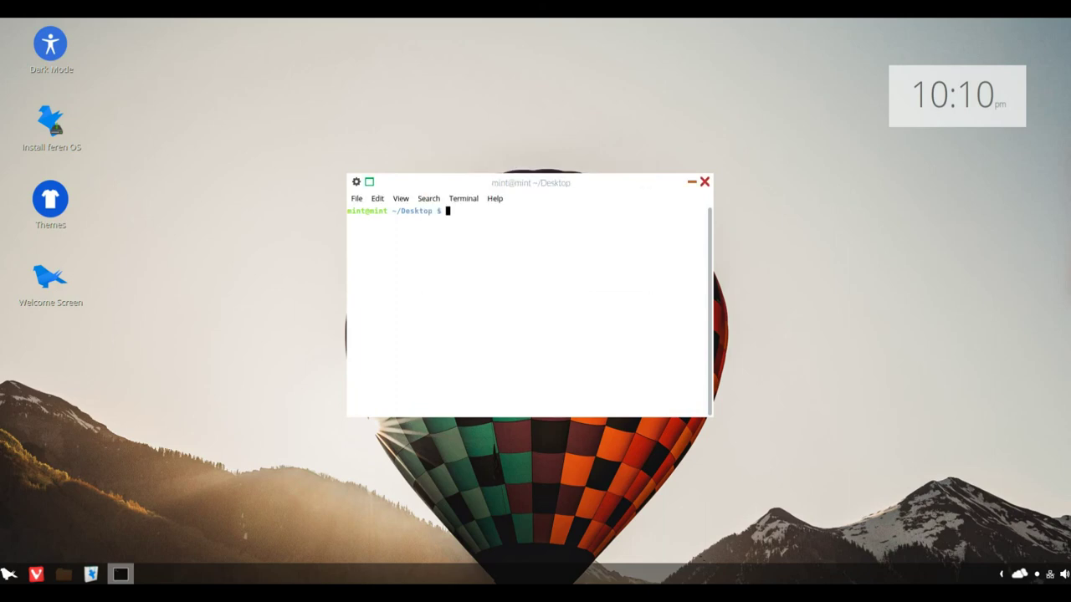
Check the system and kernel release information with uname -a and uname -r, and close the terminal.
type("uname -a")
key("Return")
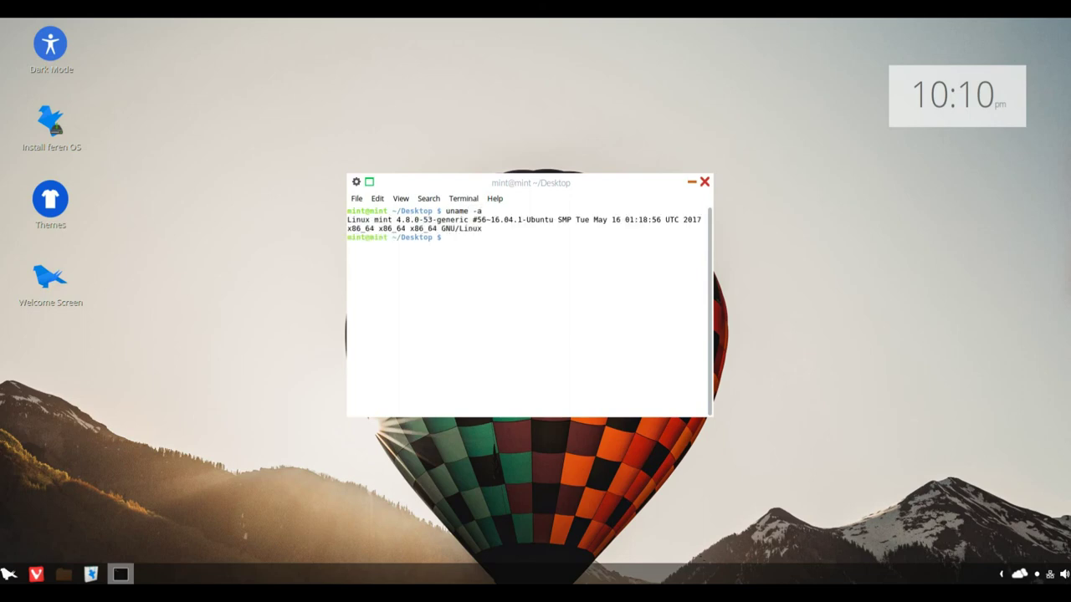
type("uname -r")
key("Return")
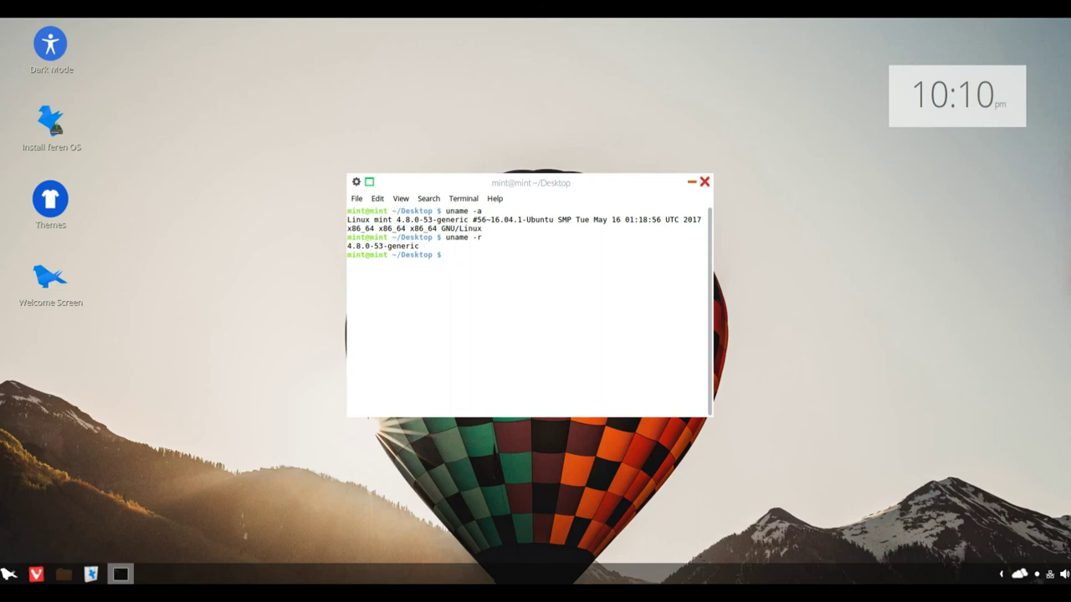
left_click(705, 181)
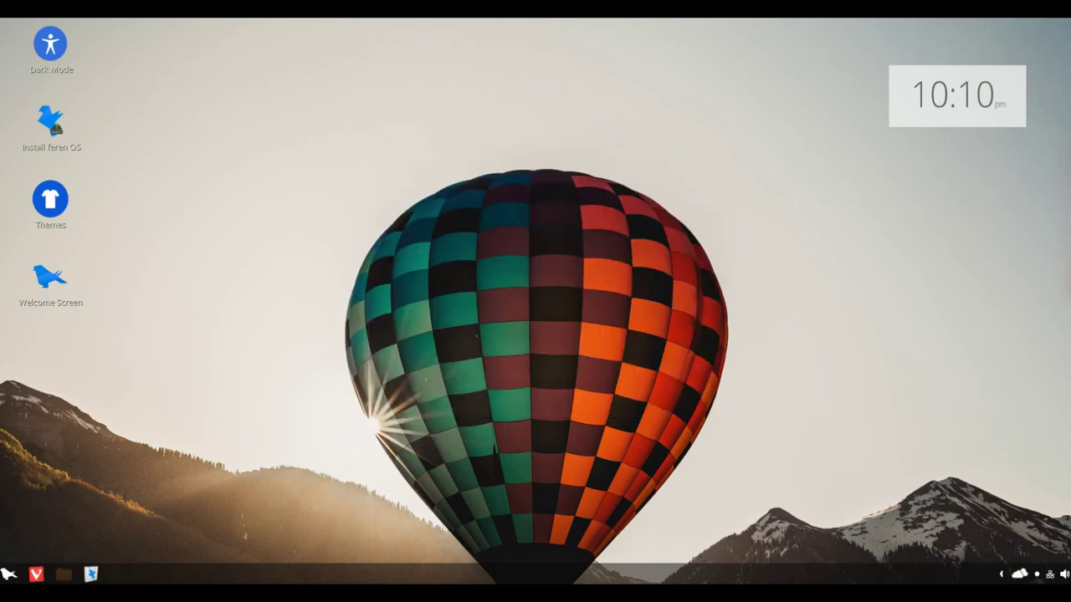